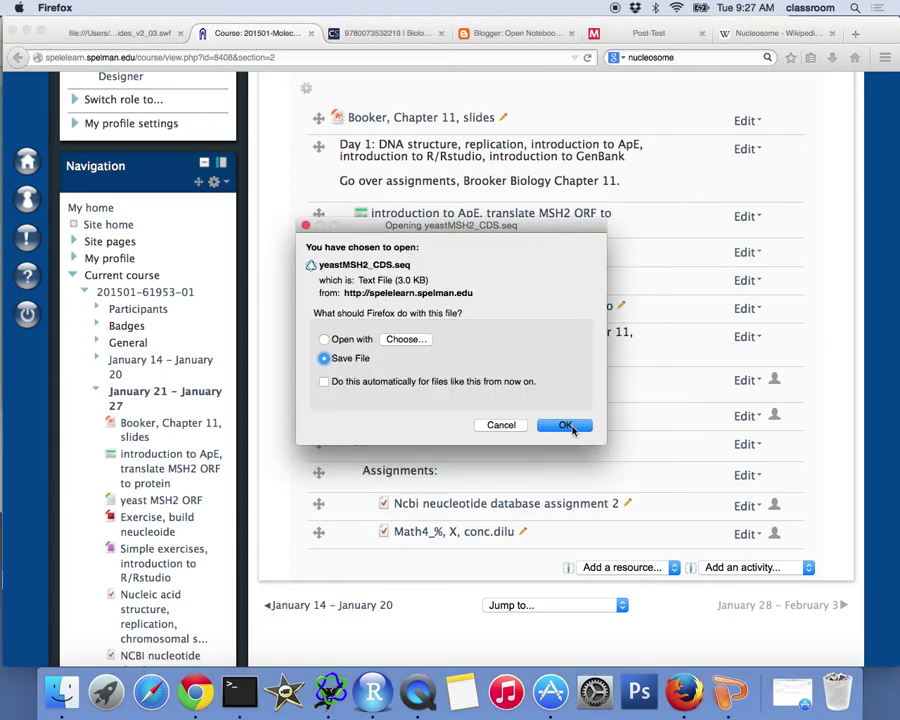
# Save the yeastMSH2_CDS.seq file from the course page, then switch to Finder and show the Downloads folder
pyautogui.click(565, 425)
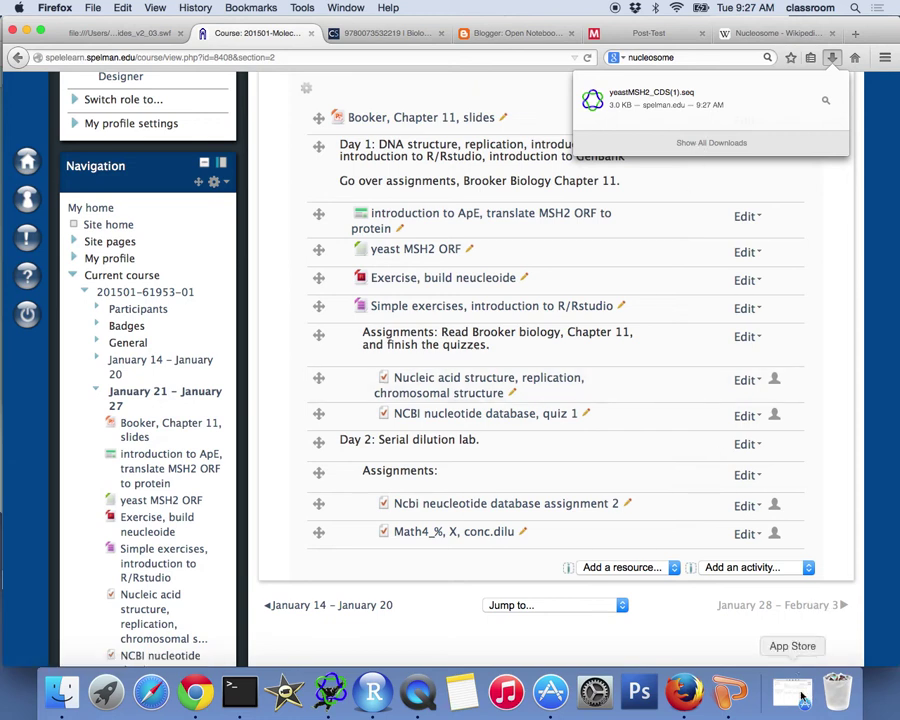
pyautogui.click(62, 690)
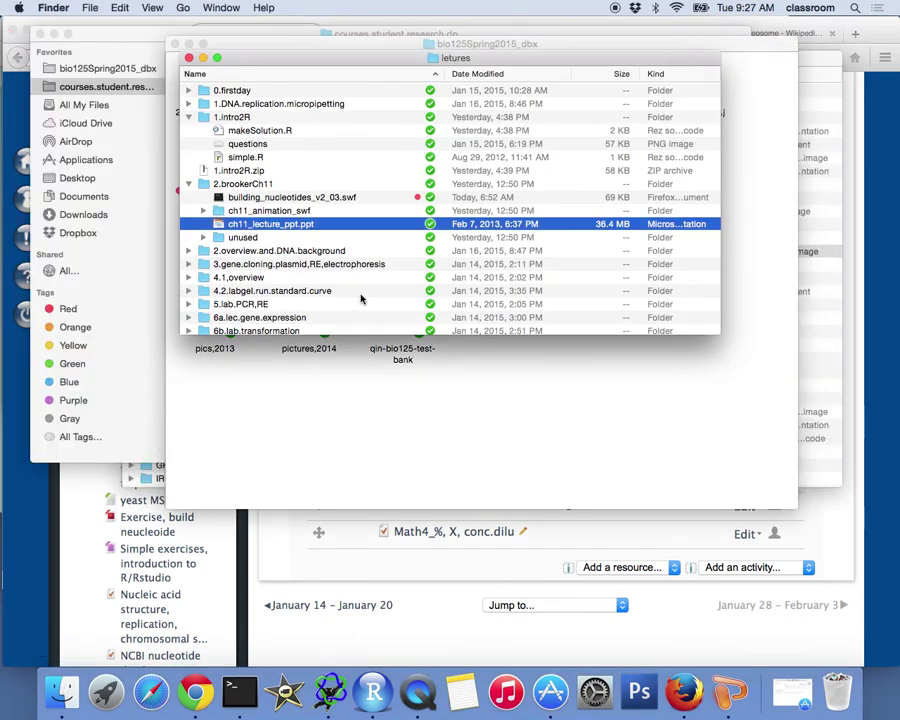
pyautogui.press('super+w')
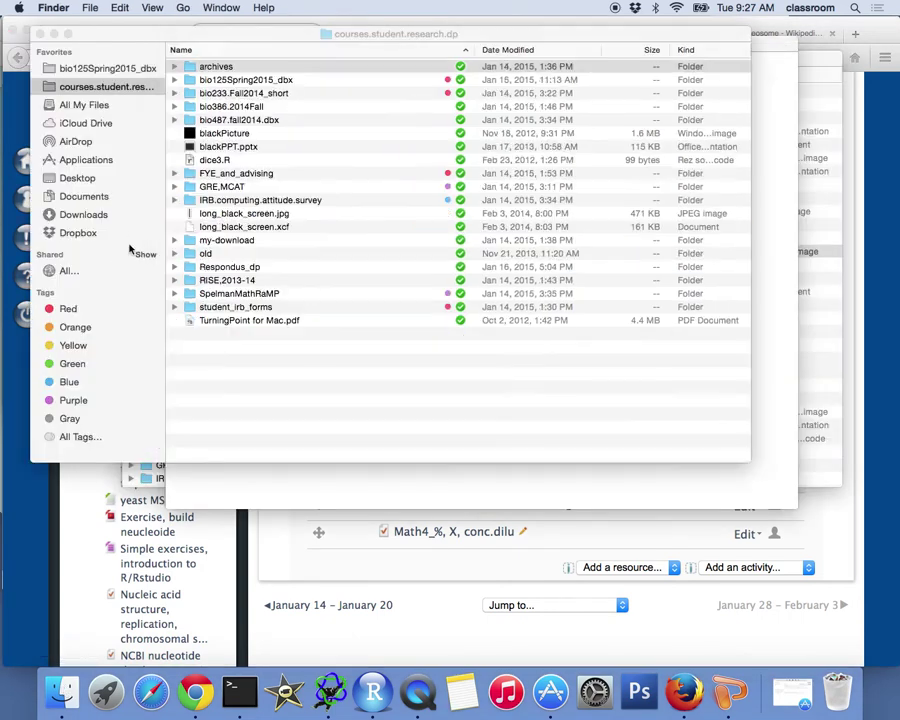
pyautogui.click(84, 214)
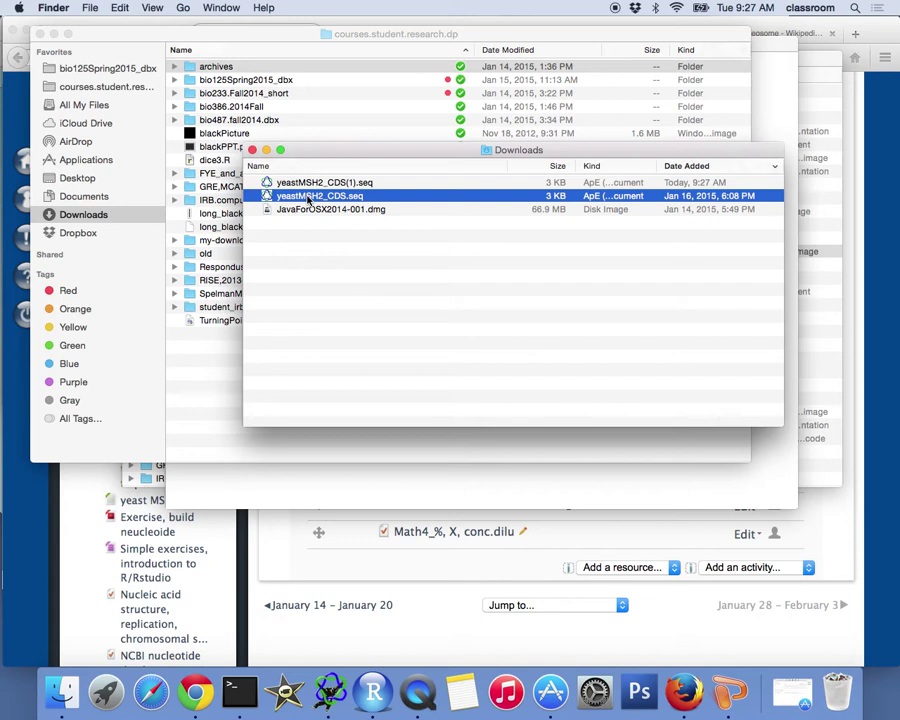
pyautogui.rightClick(309, 199)
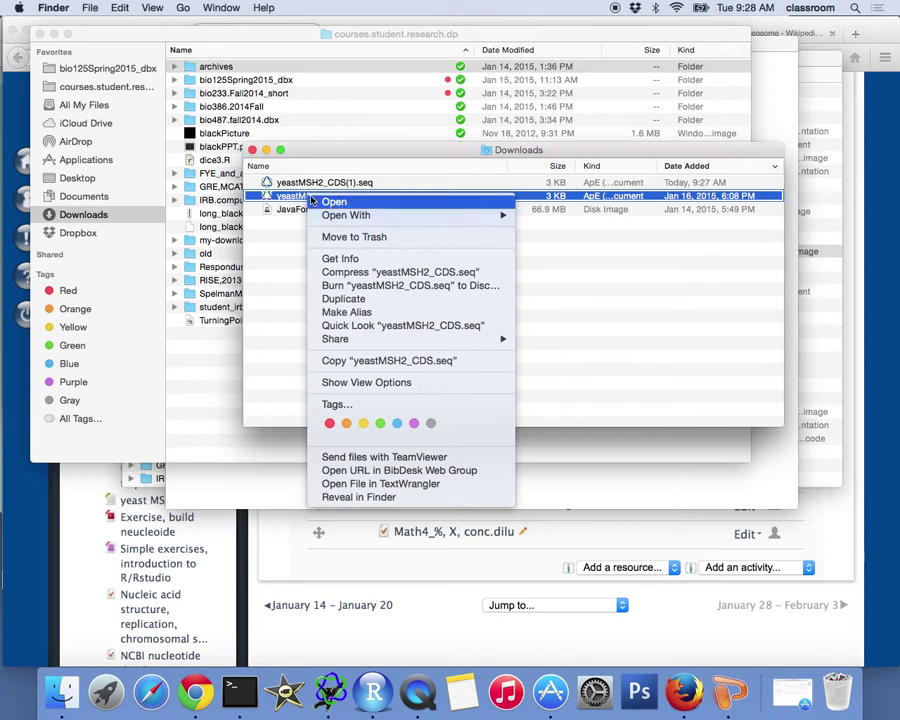
pyautogui.moveTo(403, 217)
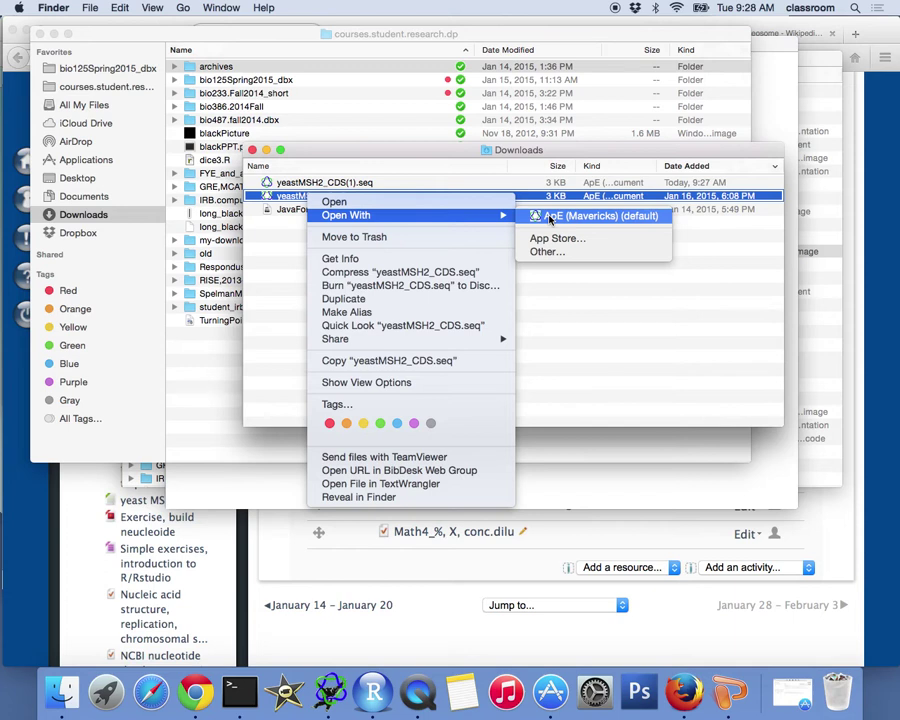
pyautogui.click(335, 201)
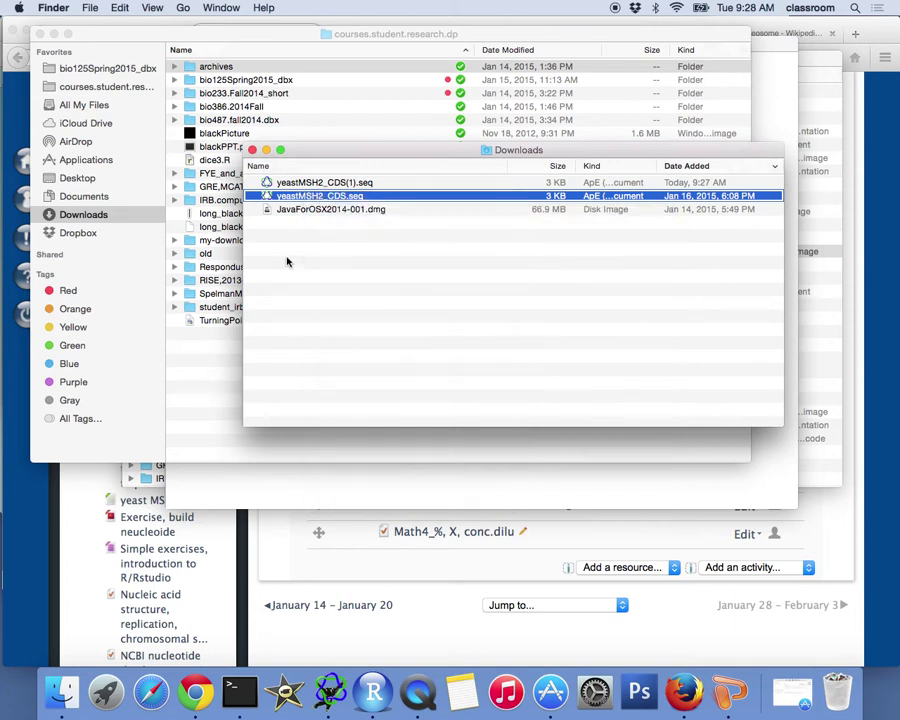
# Choose ApE (Mavericks) as the application for yeastMSH2_CDS.seq in its file info, and open the file in ApE
pyautogui.rightClick(316, 200)
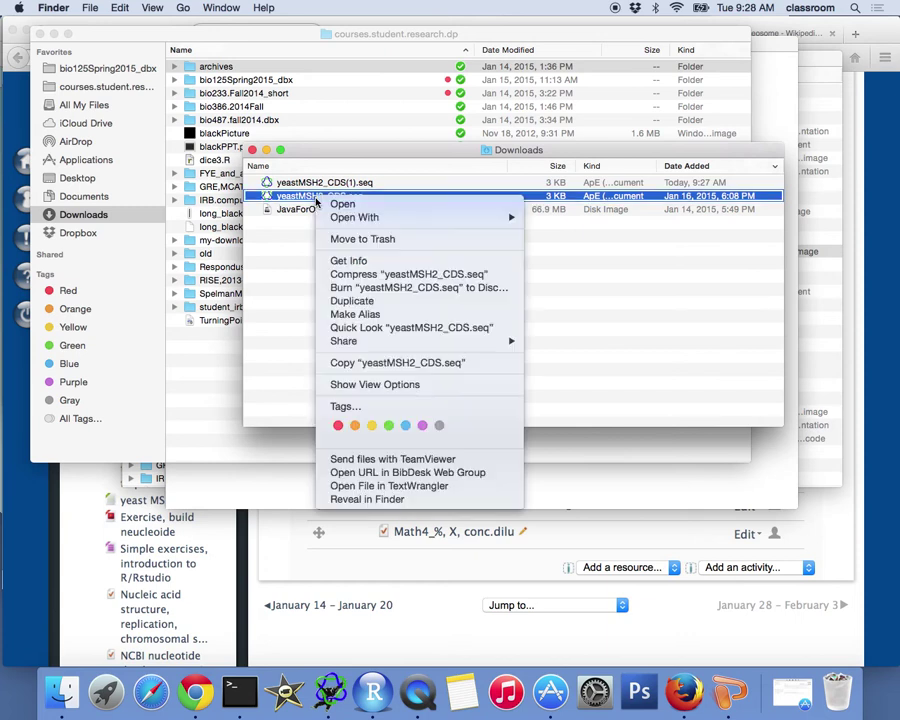
pyautogui.click(371, 266)
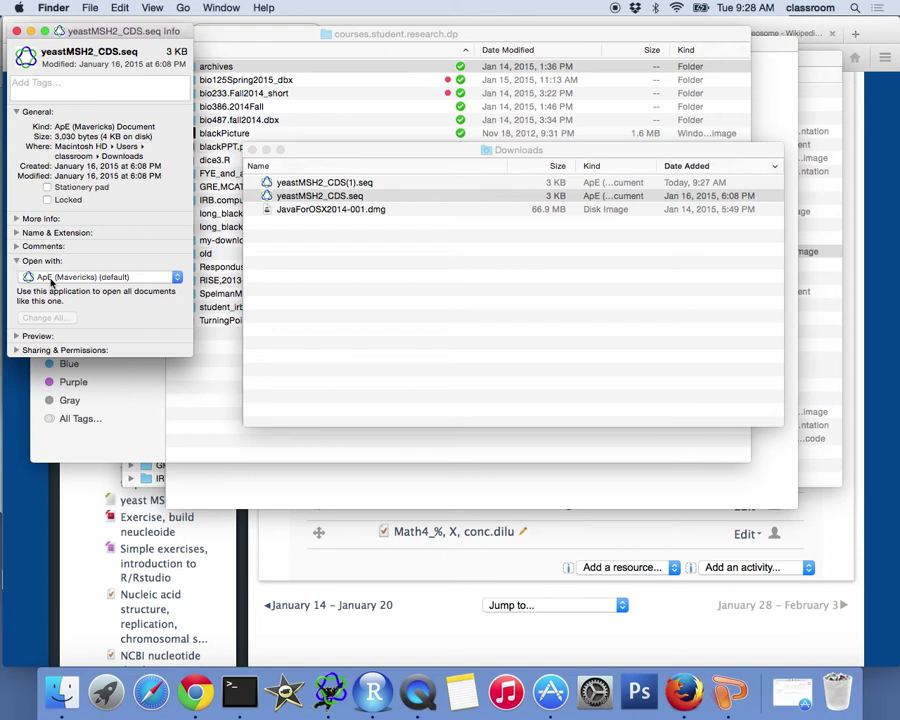
pyautogui.click(52, 282)
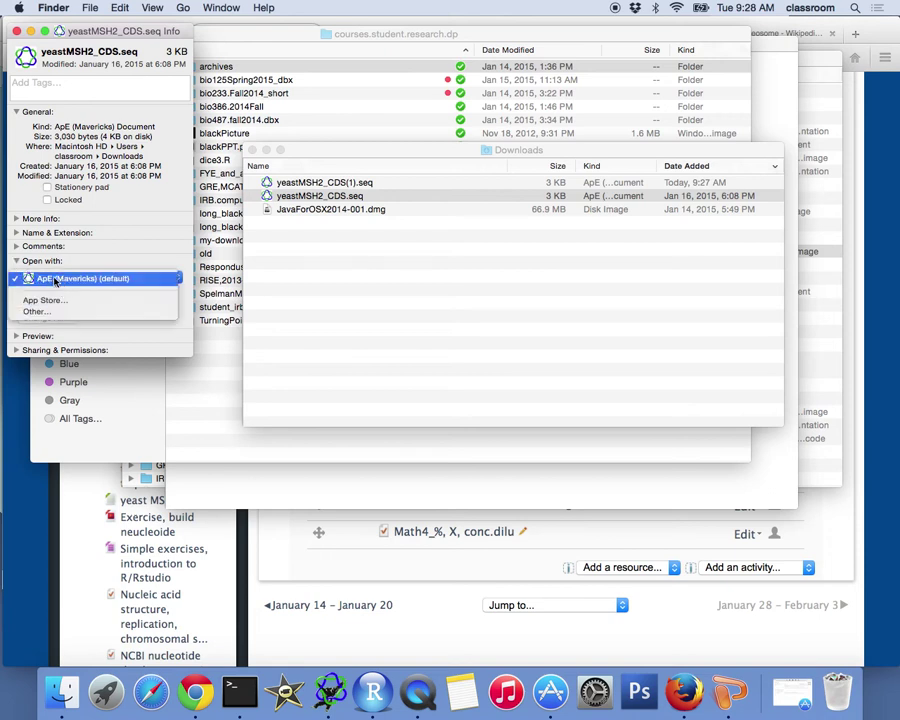
pyautogui.click(59, 284)
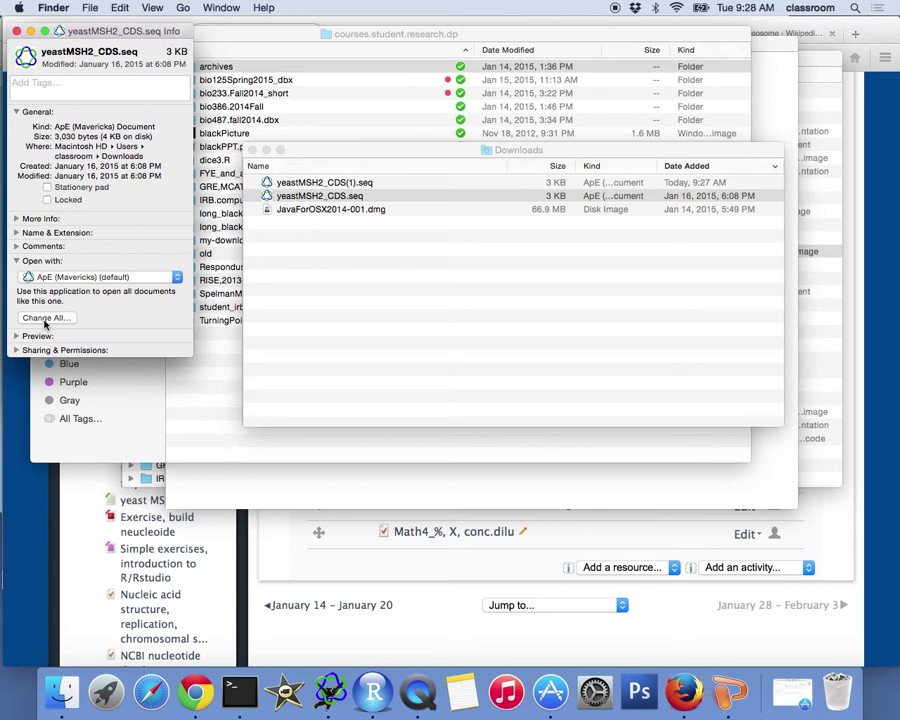
pyautogui.click(16, 33)
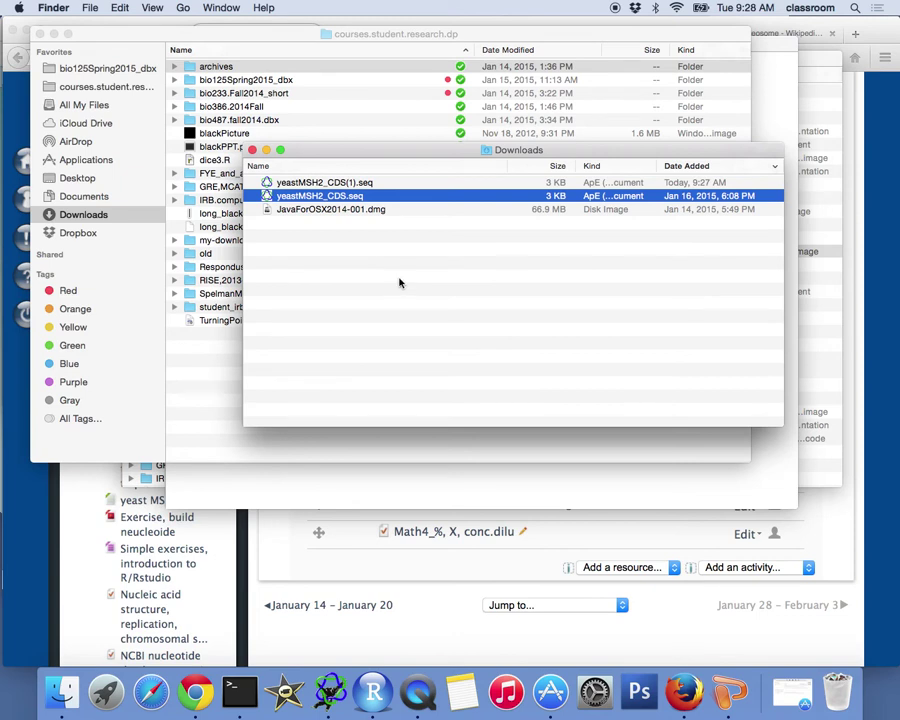
pyautogui.doubleClick(268, 197)
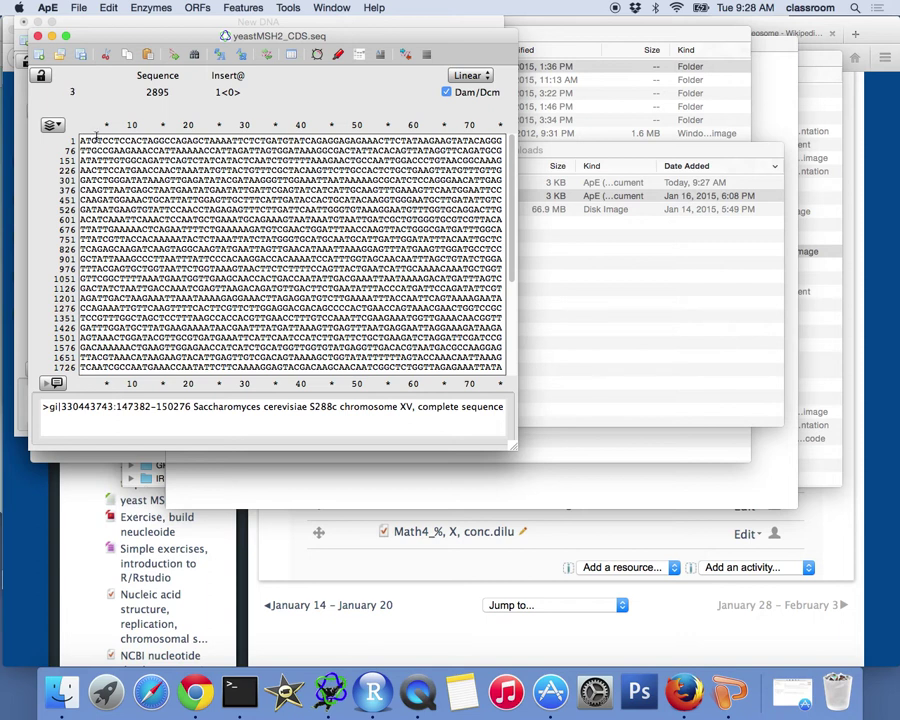
# Highlight the ATG start codon at the beginning of the sequence and the TAA stop codon at its end
pyautogui.moveTo(96, 141); pyautogui.dragTo(80, 141)
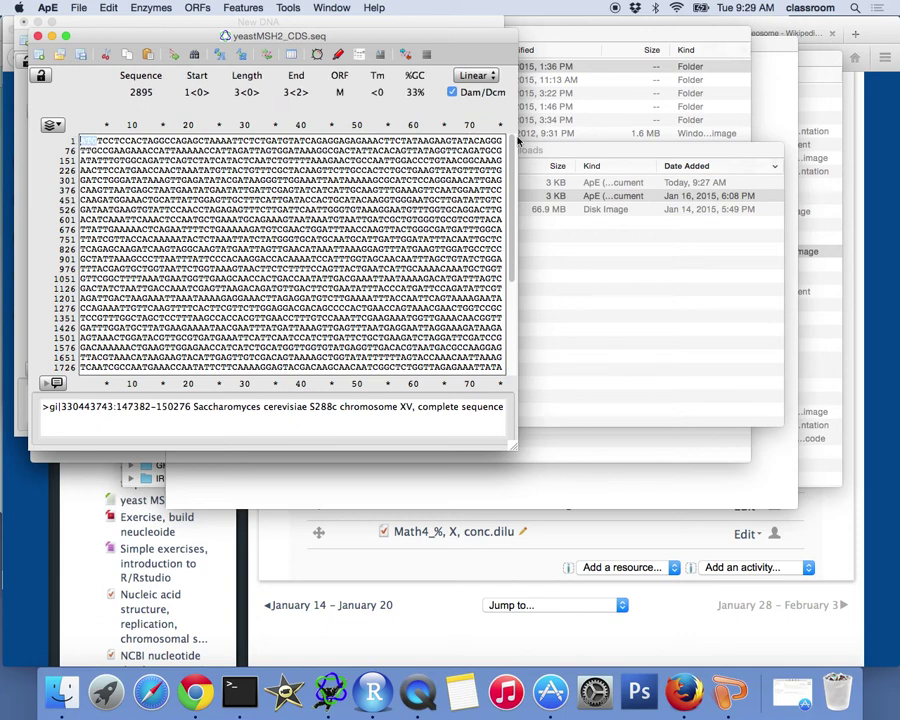
pyautogui.scroll(-10, 365, 210)
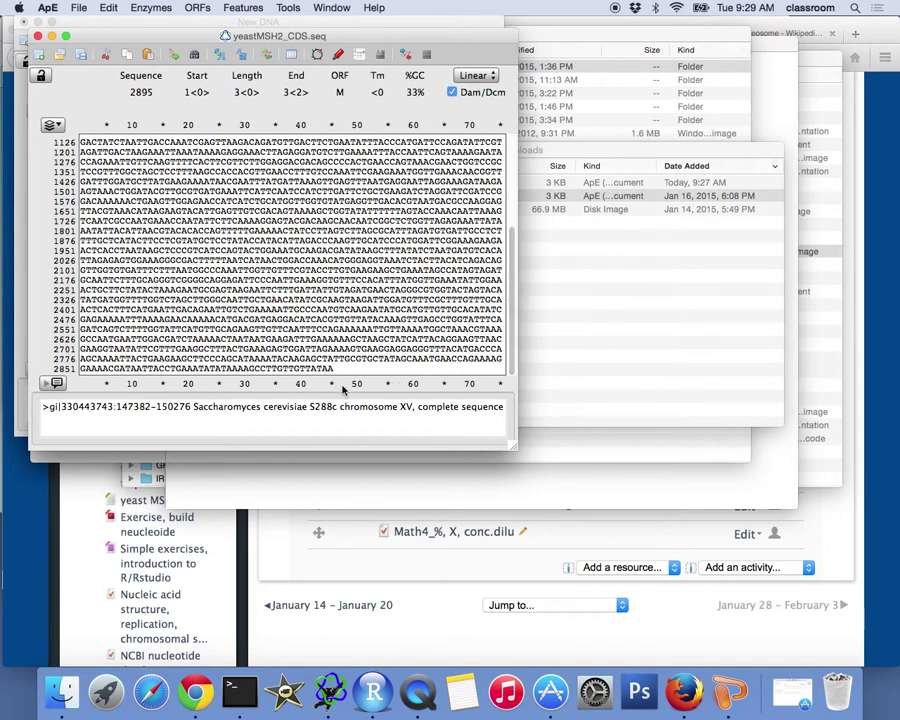
pyautogui.moveTo(337, 369); pyautogui.dragTo(318, 369)
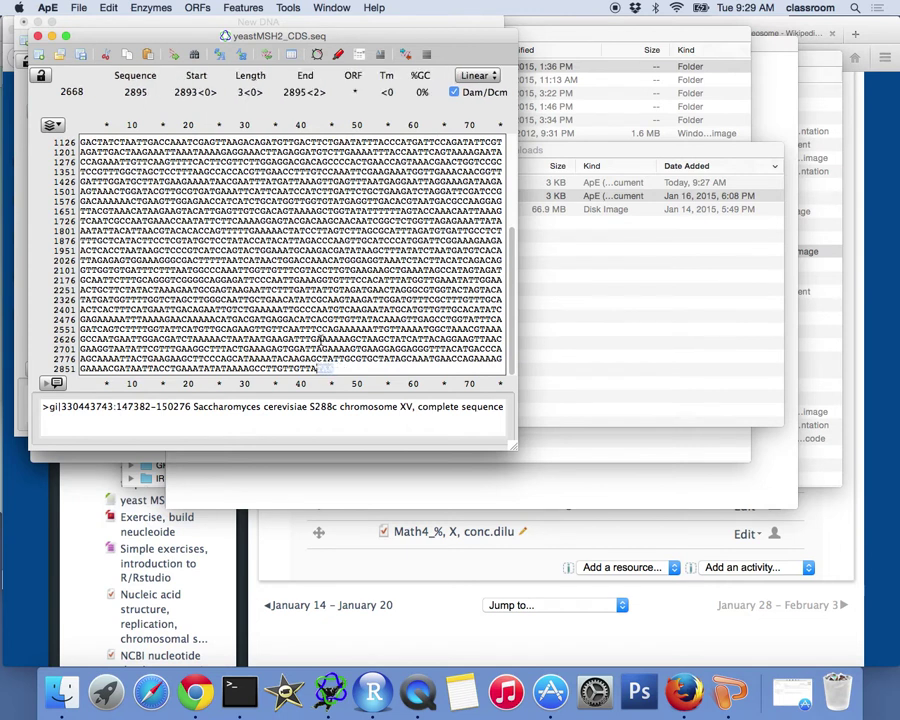
pyautogui.click(359, 290)
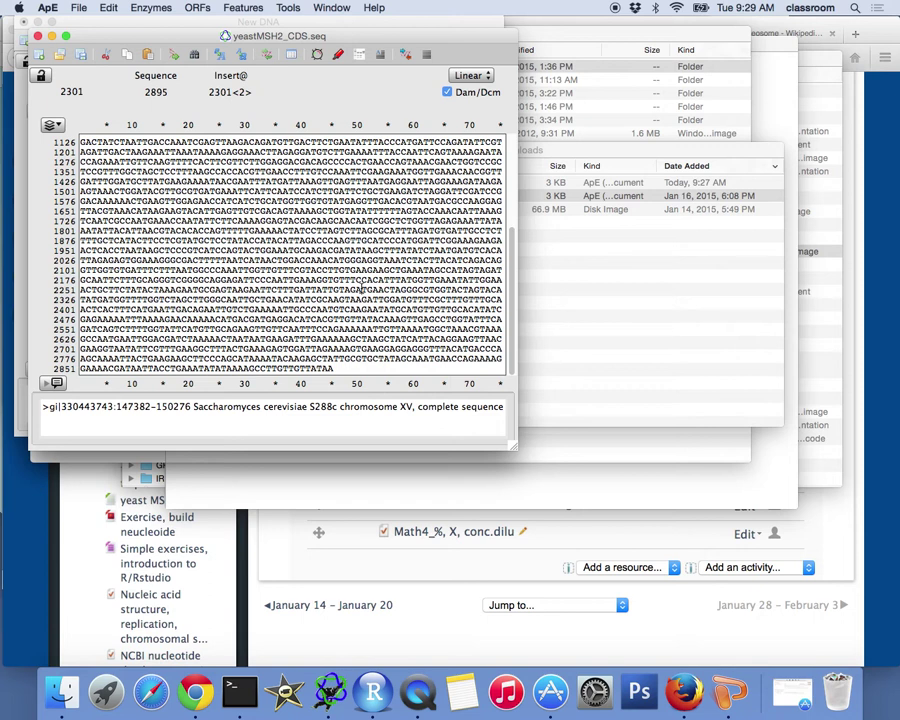
pyautogui.click(359, 278)
# Select the entire yeast MSH2 DNA sequence
pyautogui.moveTo(338, 371); pyautogui.dragTo(54, 143)
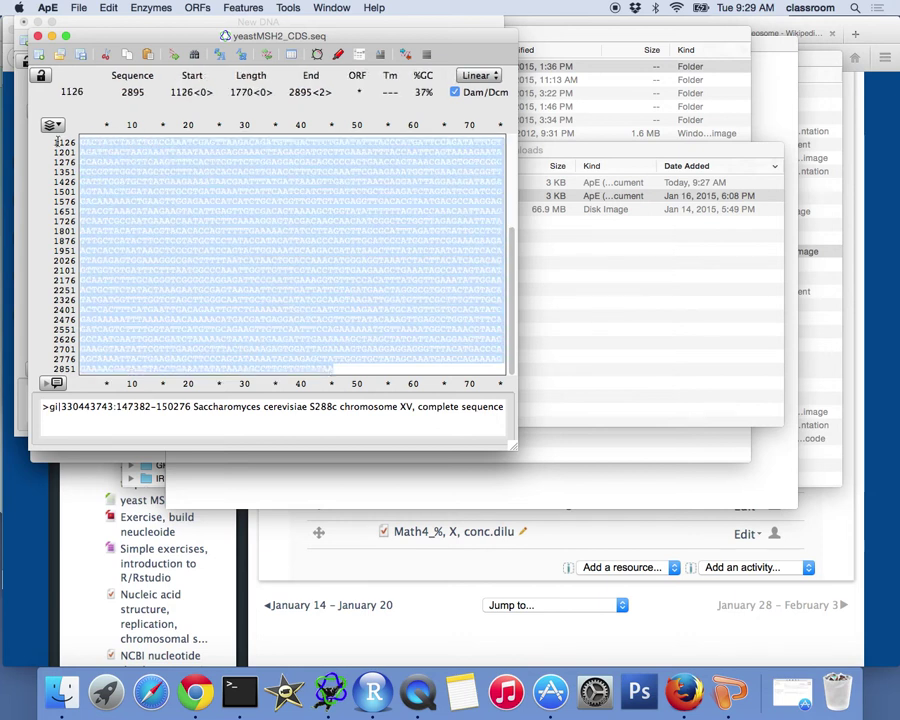
pyautogui.click(108, 8)
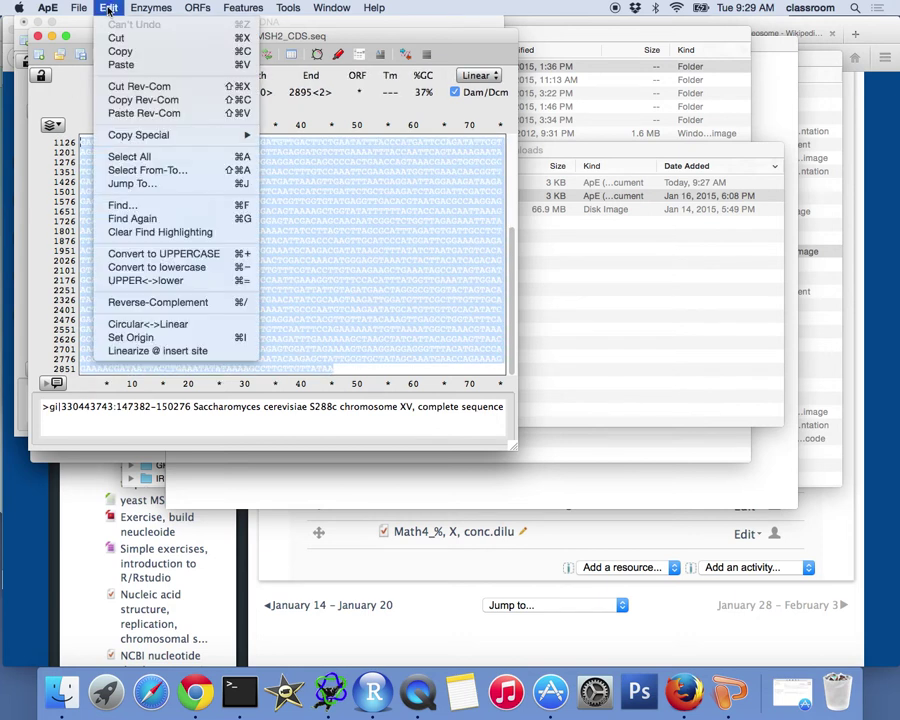
pyautogui.click(155, 157)
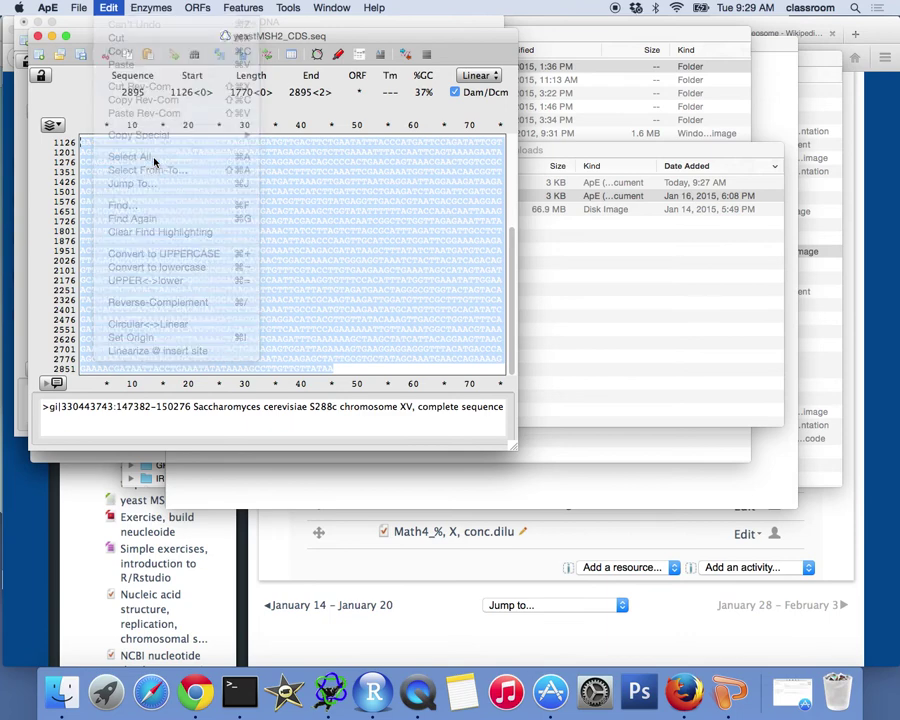
pyautogui.moveTo(513, 268); pyautogui.dragTo(510, 156)
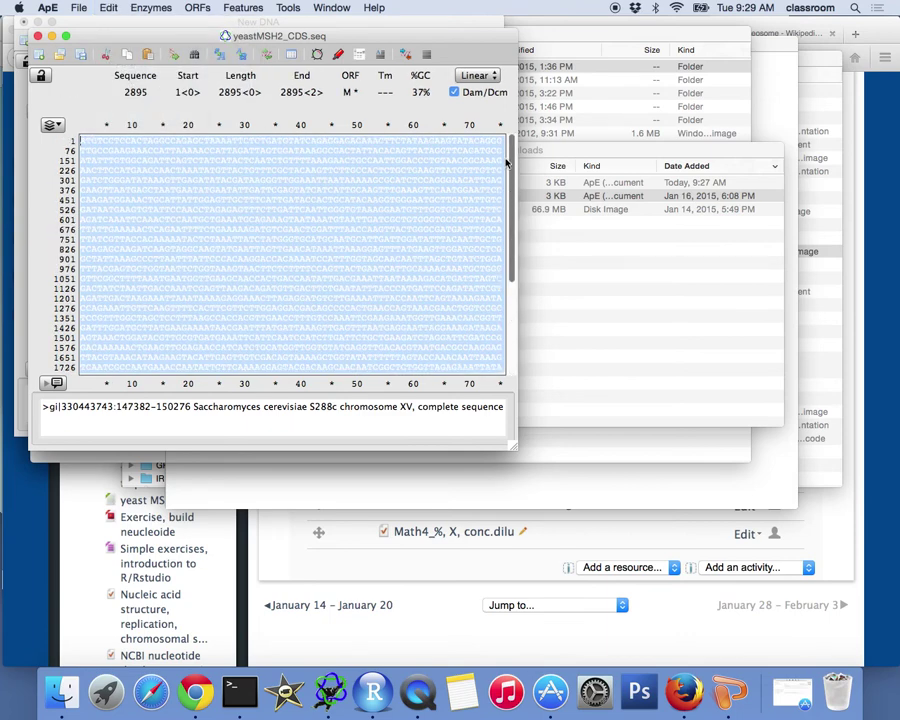
# Translate all of the sequence into protein using the 3-letter amino acid code and a line width of 100
pyautogui.click(197, 8)
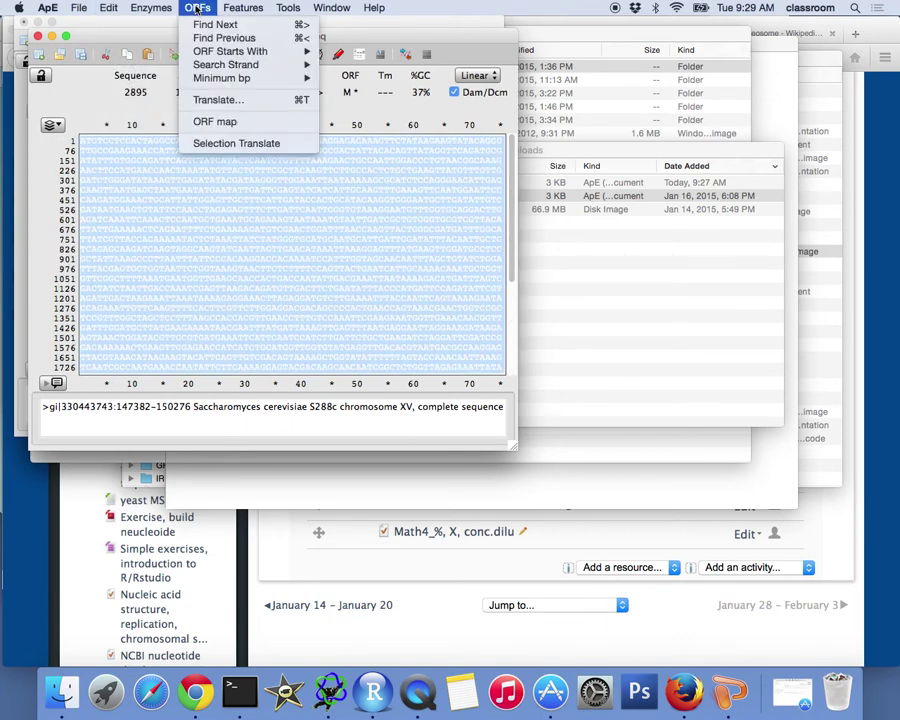
pyautogui.click(200, 104)
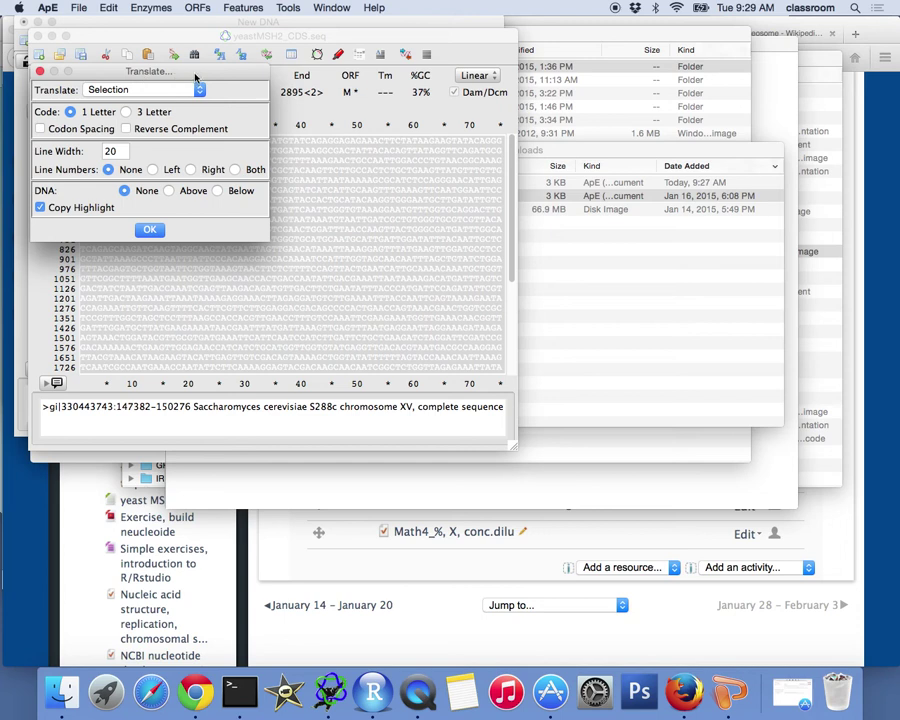
pyautogui.click(127, 95)
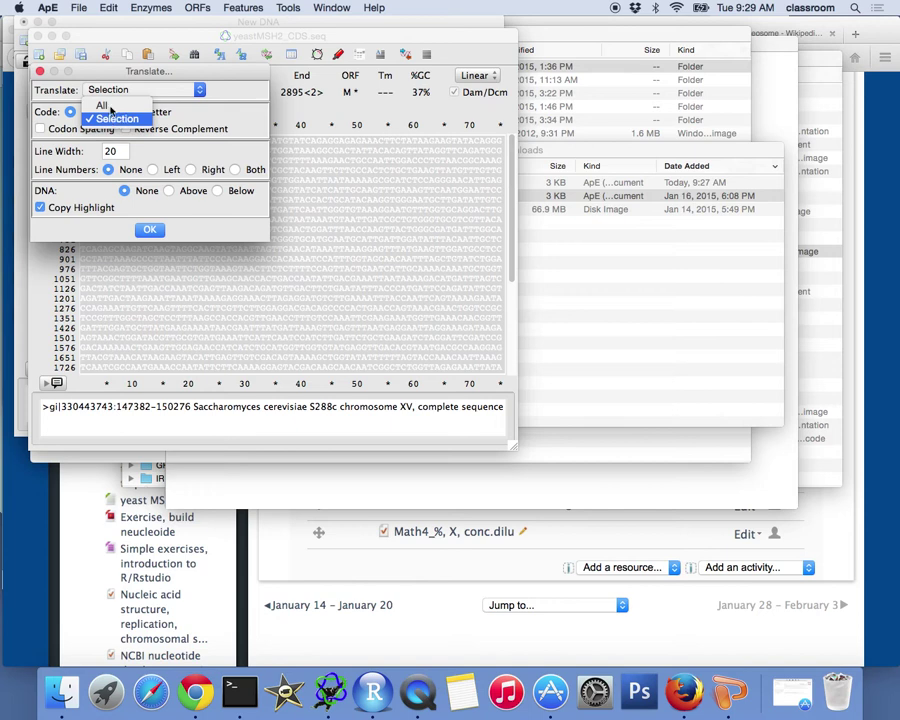
pyautogui.click(107, 106)
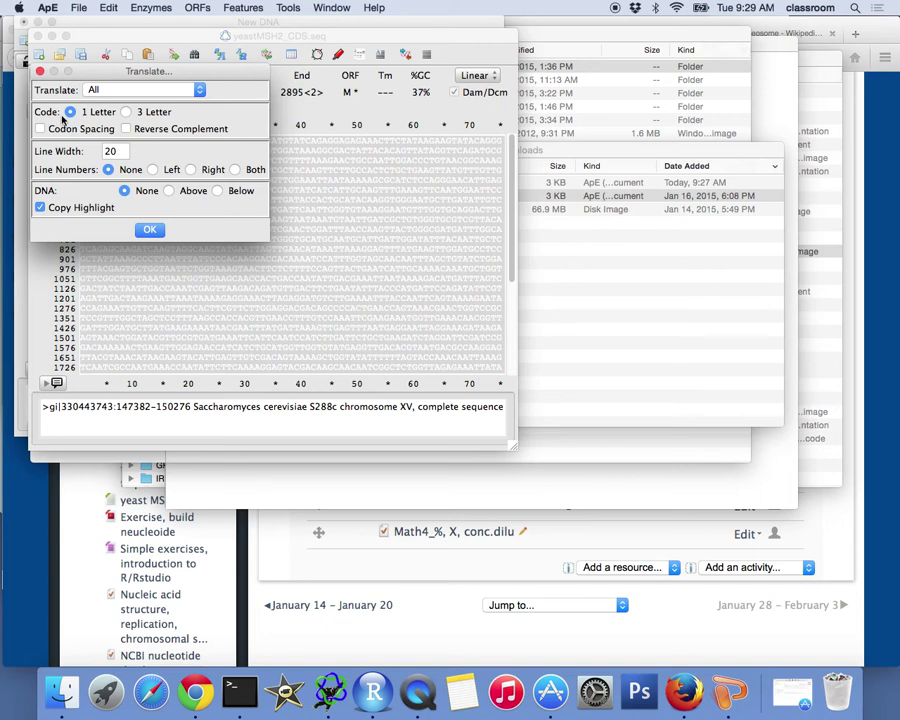
pyautogui.click(127, 112)
pyautogui.click(119, 151)
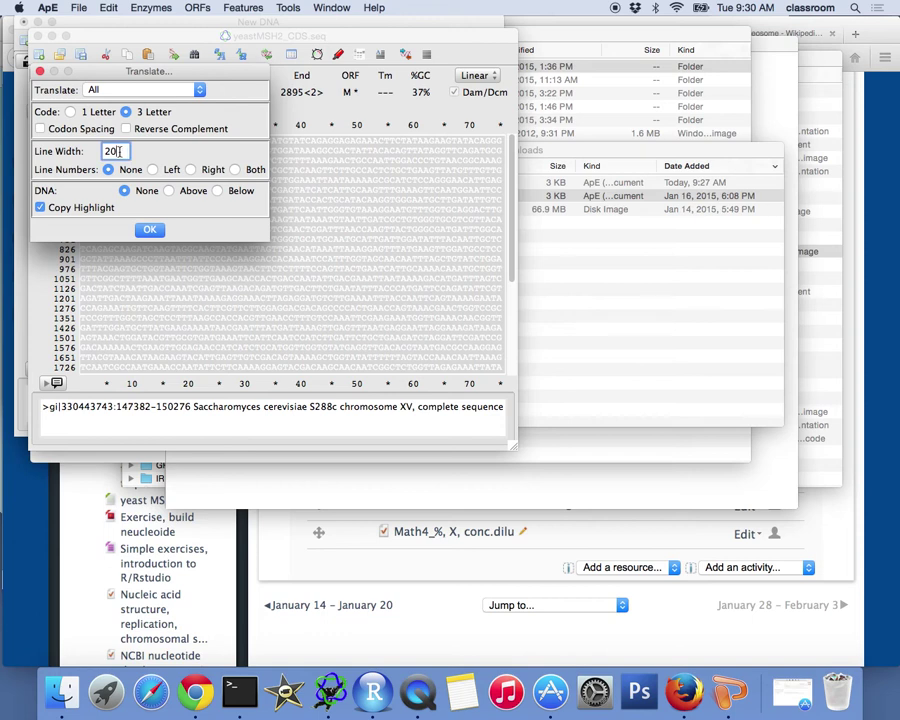
pyautogui.write('100')
pyautogui.click(149, 230)
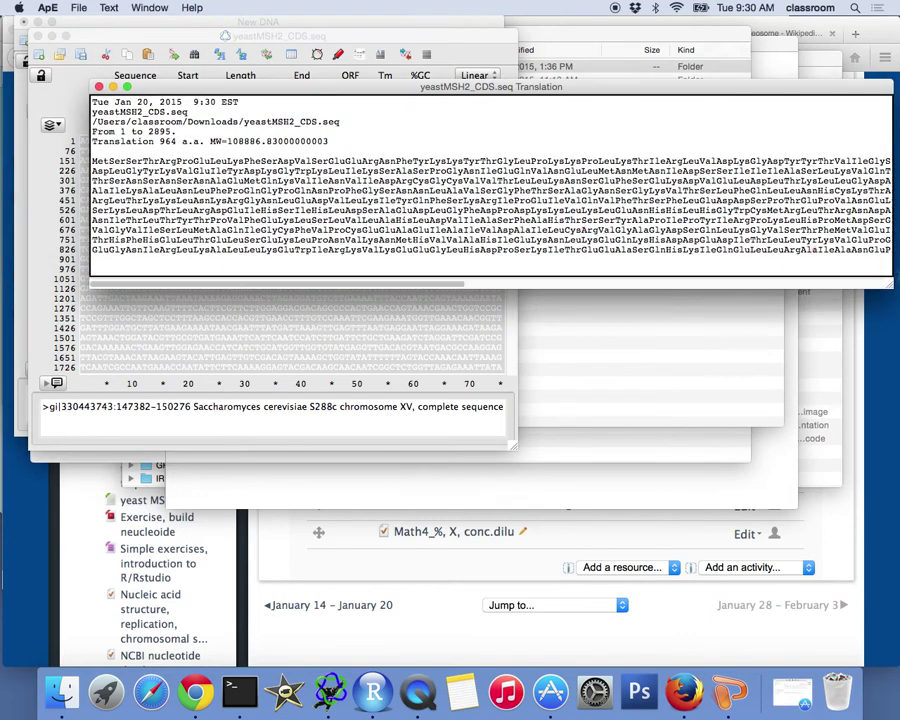
# Enlarge the translation window and place it below the first lines of the DNA sequence so both are readable
pyautogui.moveTo(895, 285); pyautogui.dragTo(898, 430)
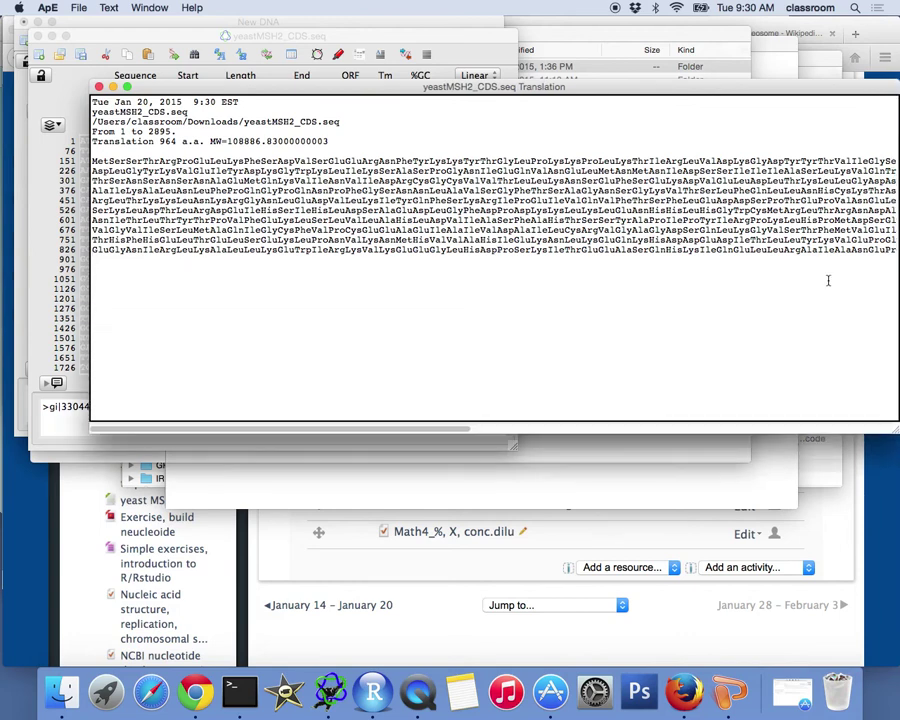
pyautogui.moveTo(713, 93); pyautogui.dragTo(651, 91)
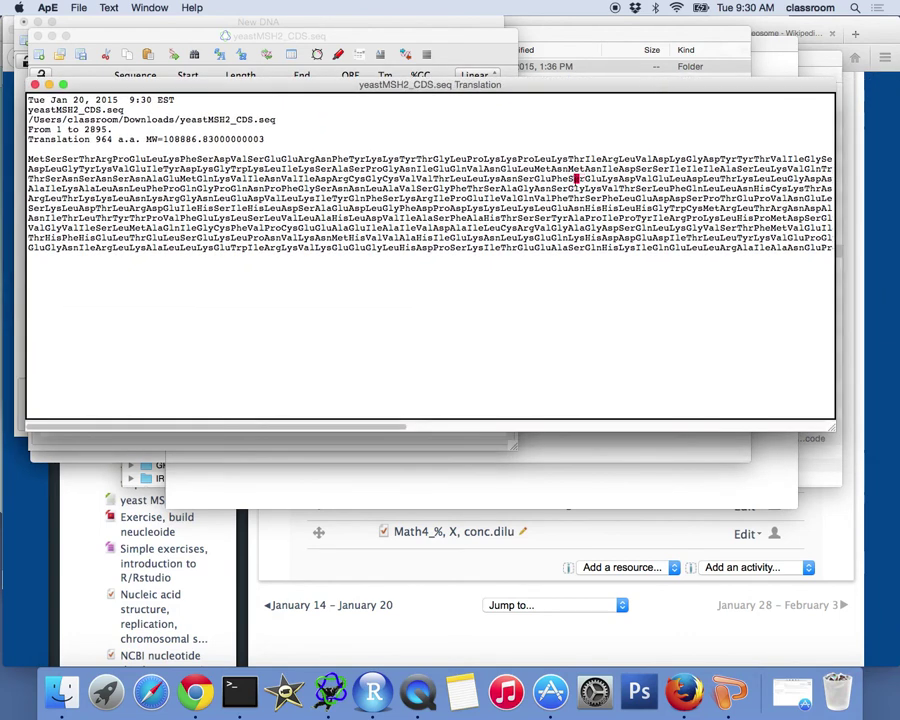
pyautogui.moveTo(149, 89); pyautogui.dragTo(206, 292)
# Select the first amino acid, Met, in the translation and check its matching codon in the DNA sequence
pyautogui.click(157, 358)
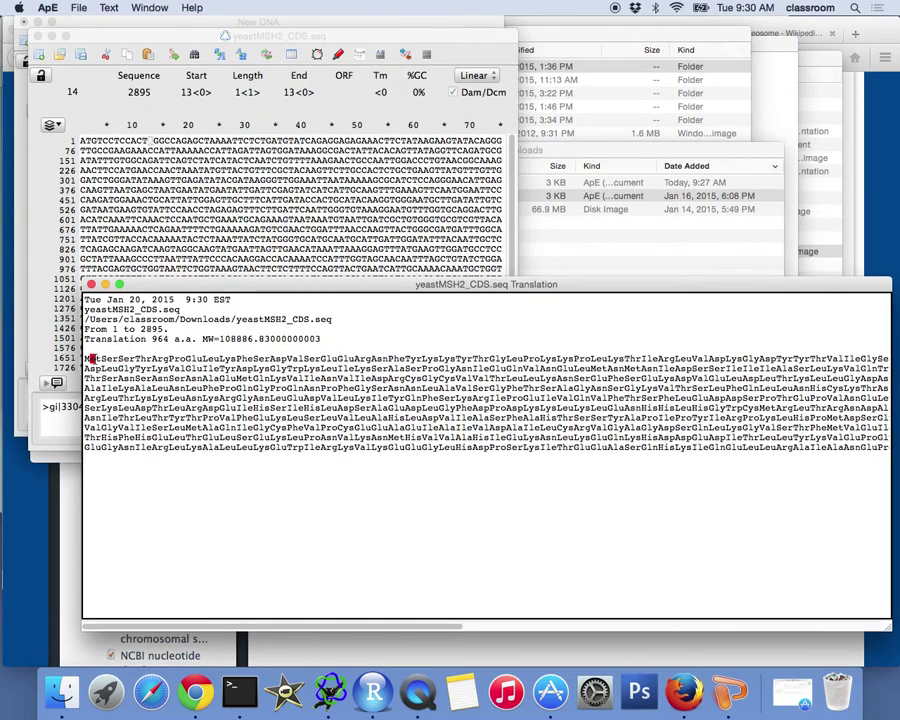
pyautogui.click(90, 358)
pyautogui.click(97, 358)
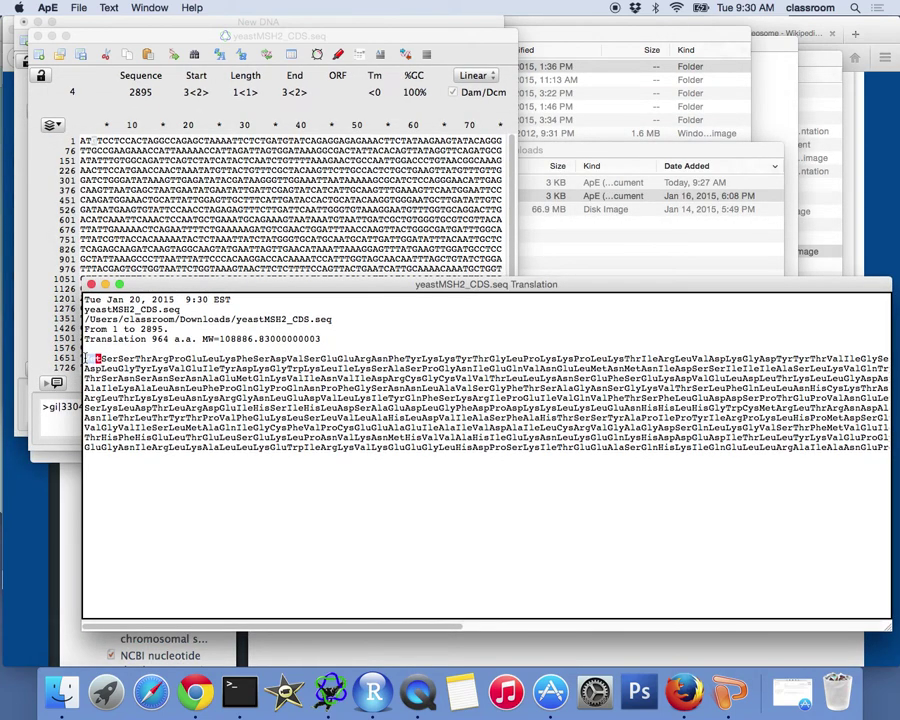
pyautogui.moveTo(86, 358); pyautogui.dragTo(101, 358)
pyautogui.click(96, 141)
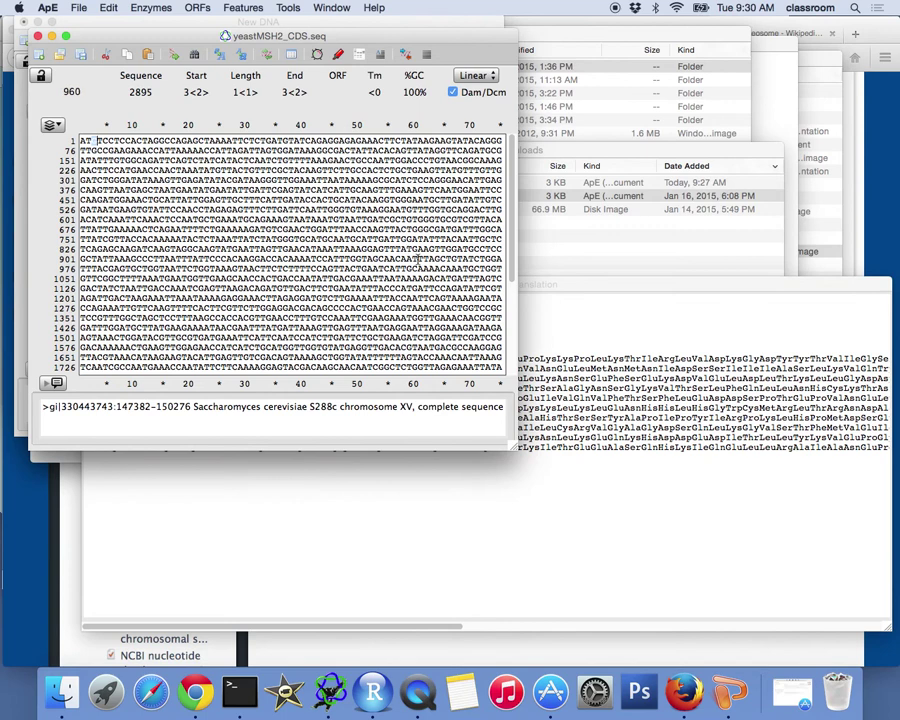
# Select the Pro after GlyLeu in the first translation line and check its matching position in the DNA sequence
pyautogui.press('super+grave')
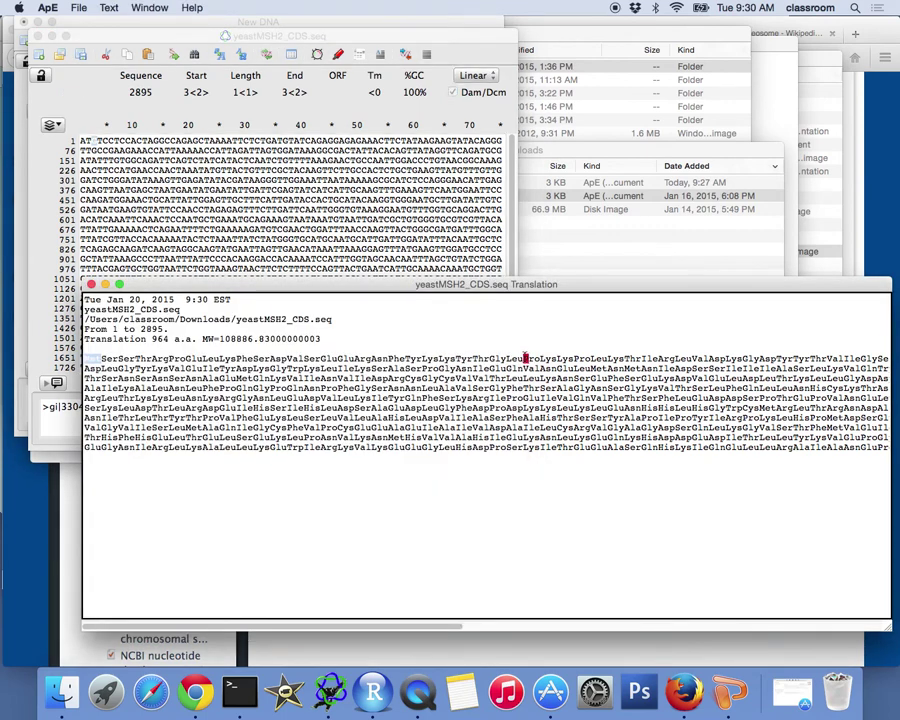
pyautogui.click(531, 358)
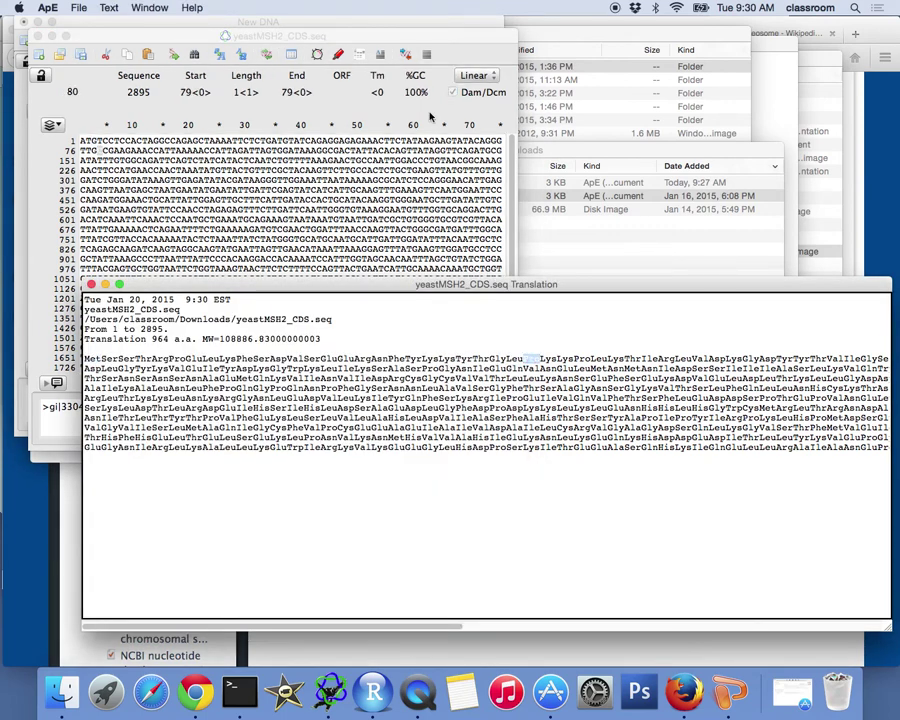
pyautogui.click(488, 222)
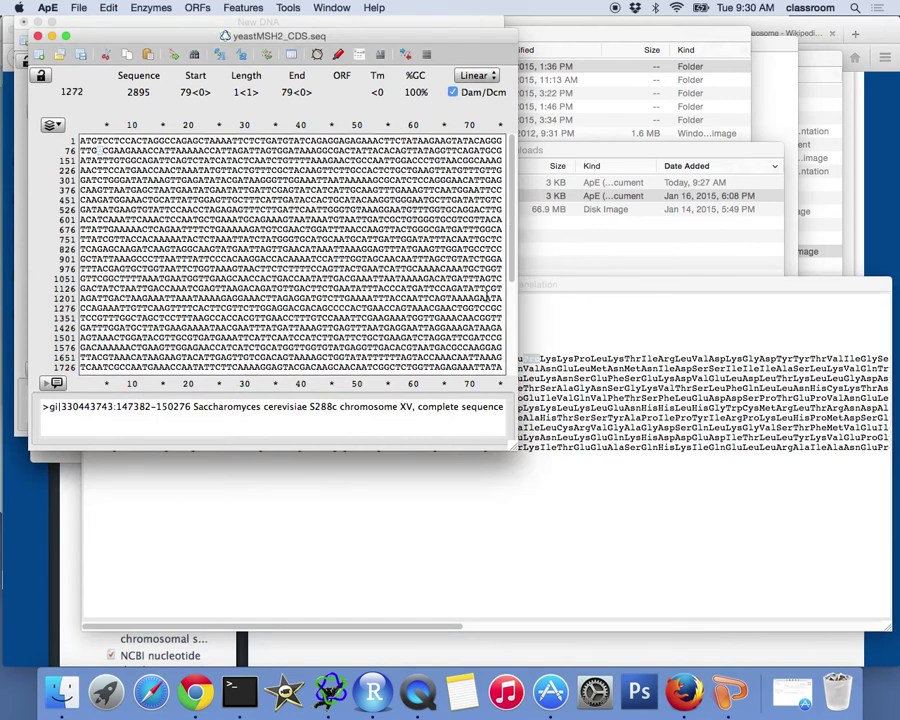
# Close the 3-letter translation window and translate the entire DNA sequence again with the 1-letter amino acid code
pyautogui.click(573, 323)
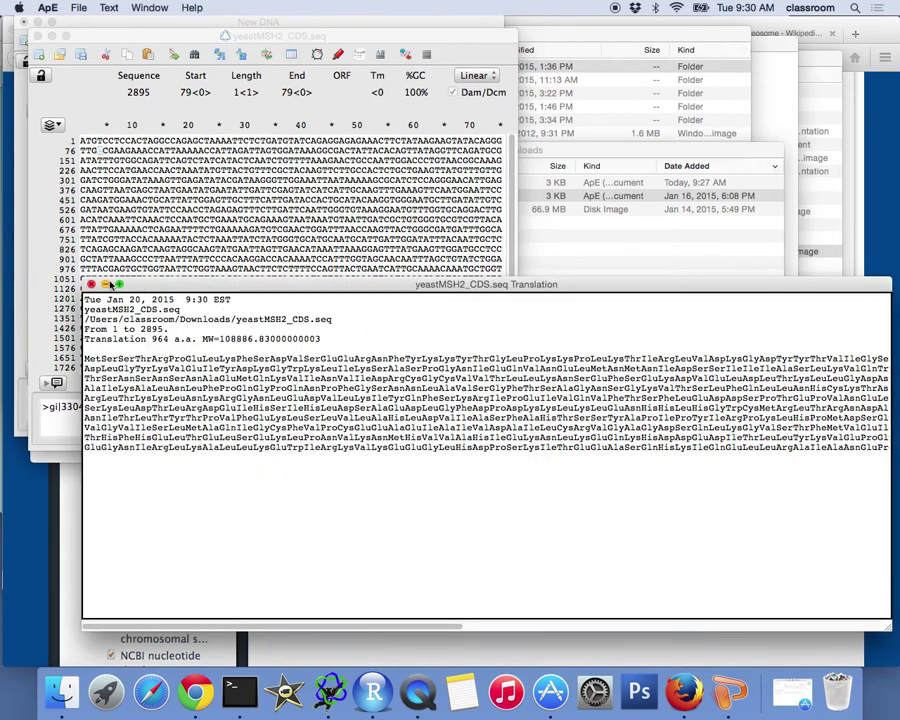
pyautogui.press('super+w')
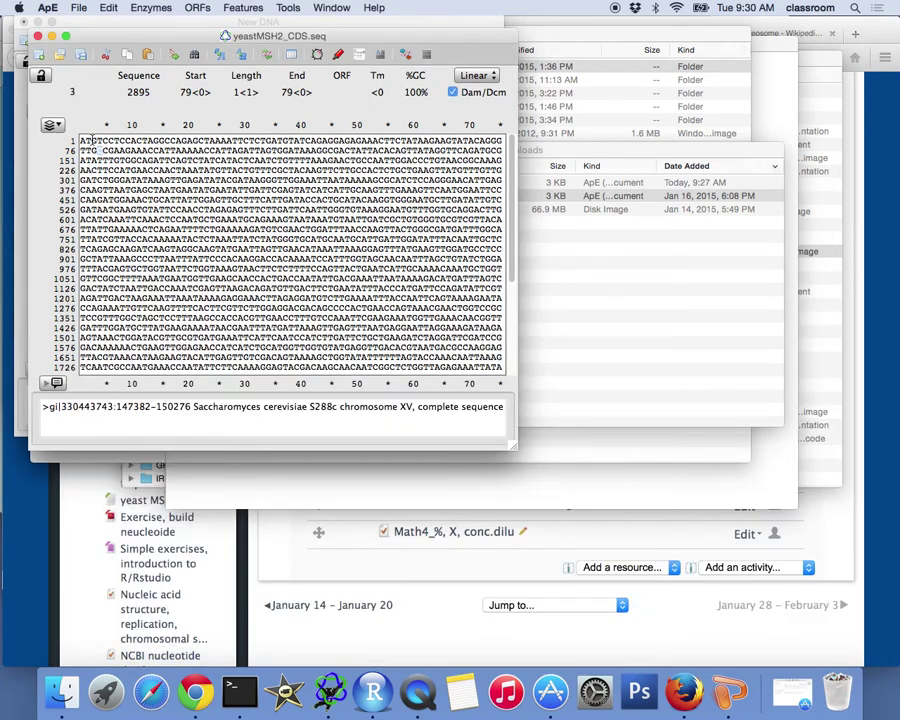
pyautogui.click(108, 8)
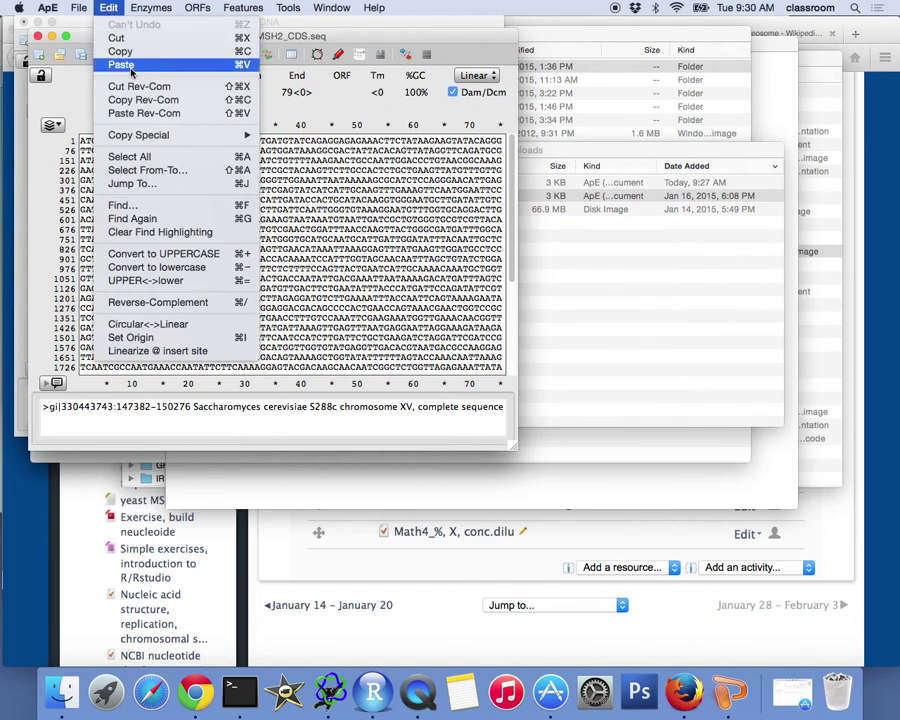
pyautogui.click(146, 158)
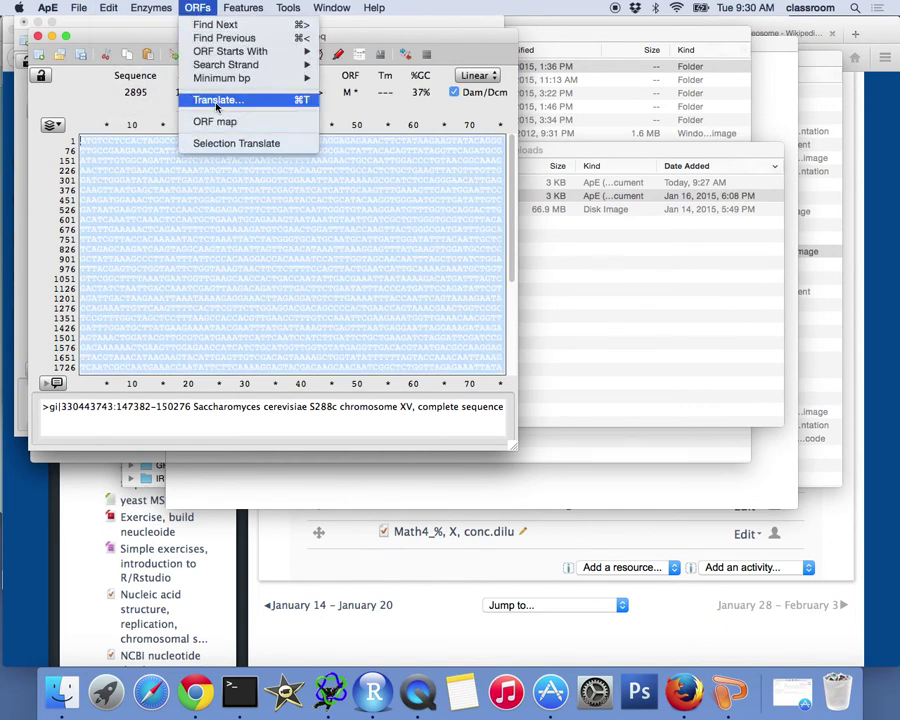
pyautogui.click(216, 101)
pyautogui.click(70, 112)
pyautogui.click(150, 231)
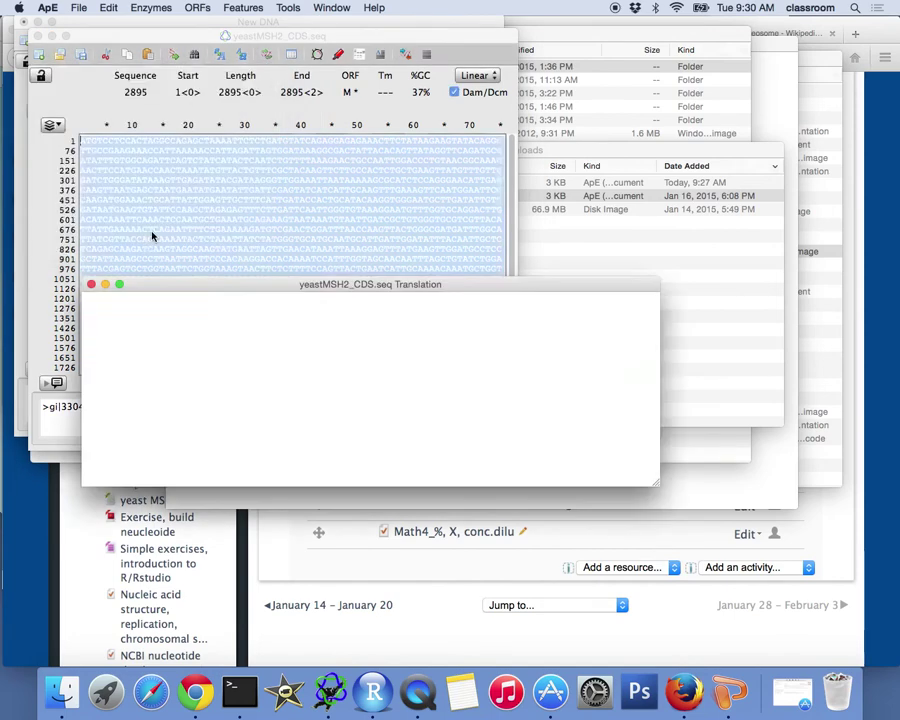
# Reposition the 1-letter translation window so the first lines of the DNA sequence stay readable while checking residues against their codons
pyautogui.click(289, 358)
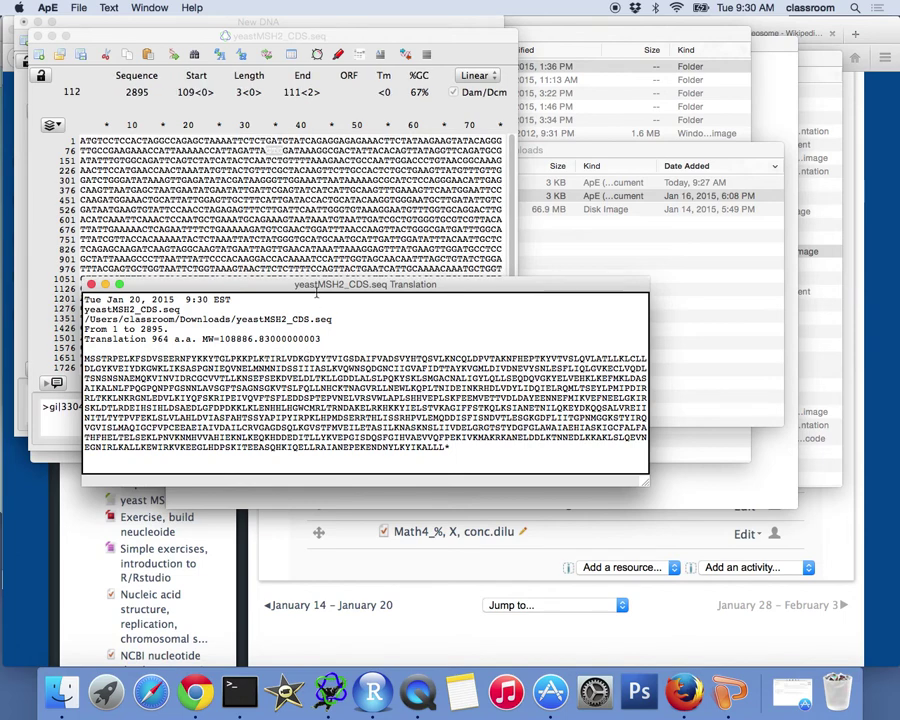
pyautogui.moveTo(312, 288); pyautogui.dragTo(467, 355)
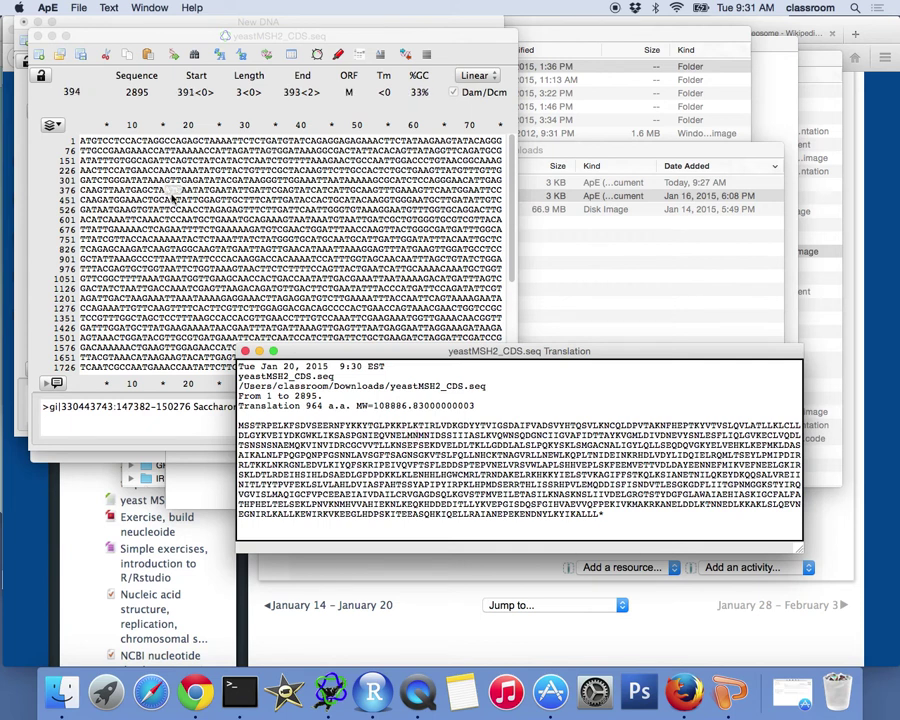
pyautogui.moveTo(410, 353); pyautogui.dragTo(420, 242)
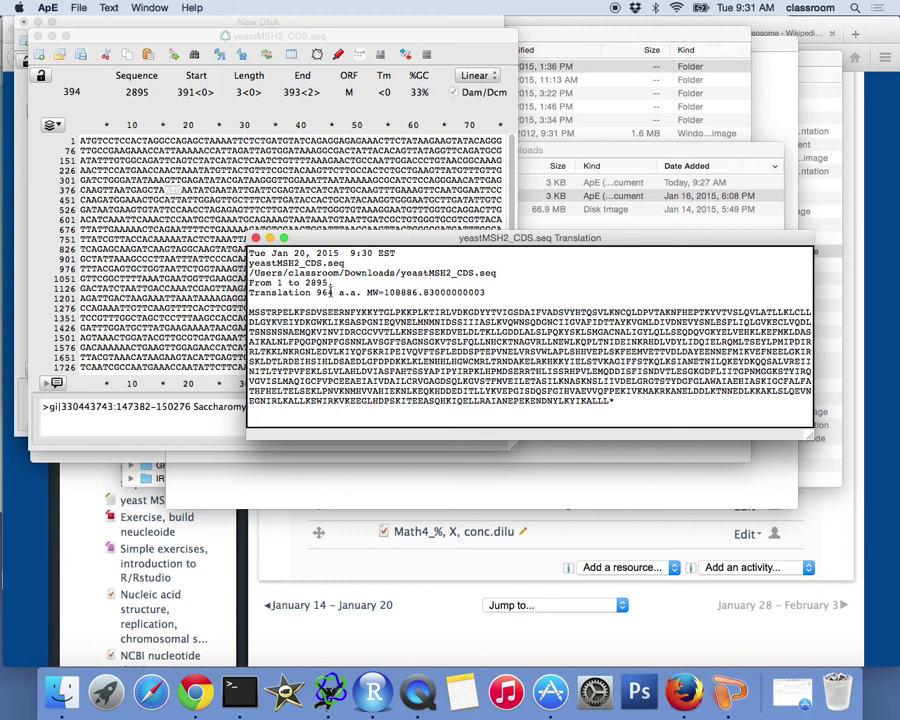
# Highlight the amino acid count in the translation header and select the final stop symbol (*) to check its codon in the DNA sequence
pyautogui.moveTo(334, 295); pyautogui.dragTo(318, 294)
pyautogui.click(612, 401)
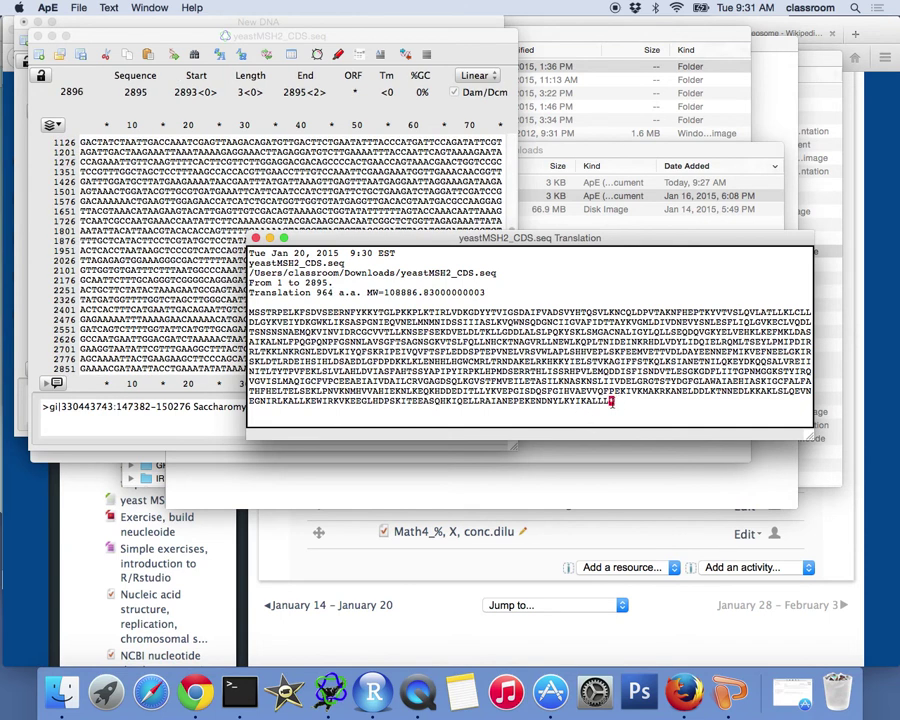